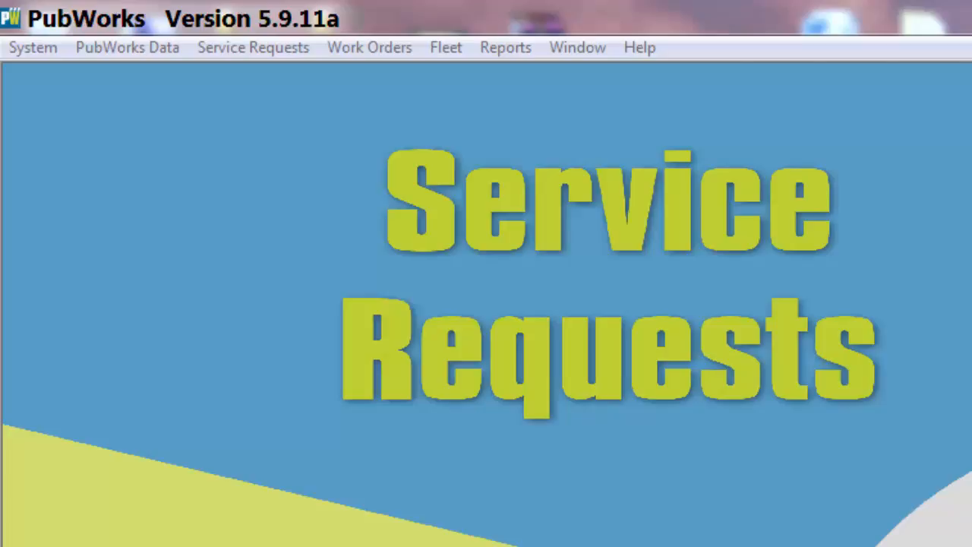
- Open the fleet work orders and start a new one for equipment Caterpillar 140 H 0231
left_click(445, 48)
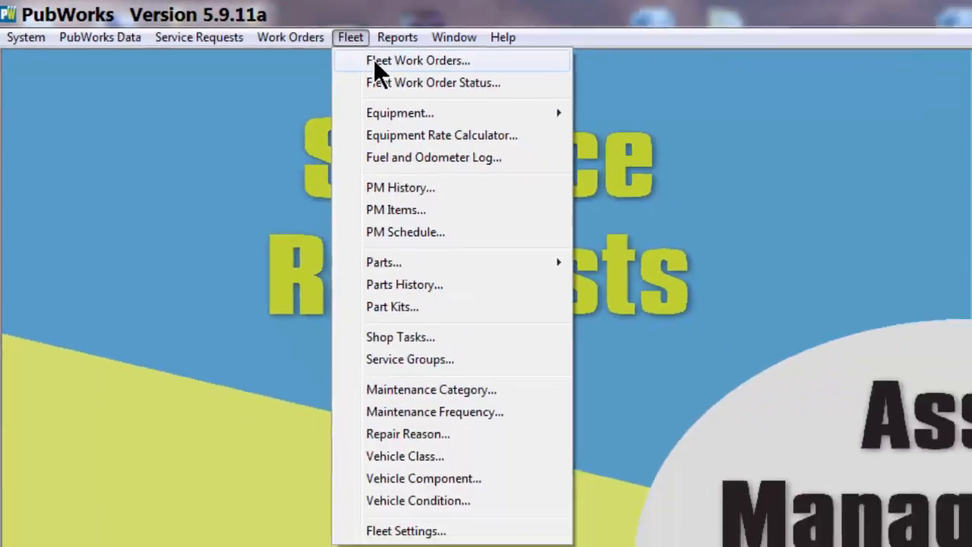
left_click(474, 78)
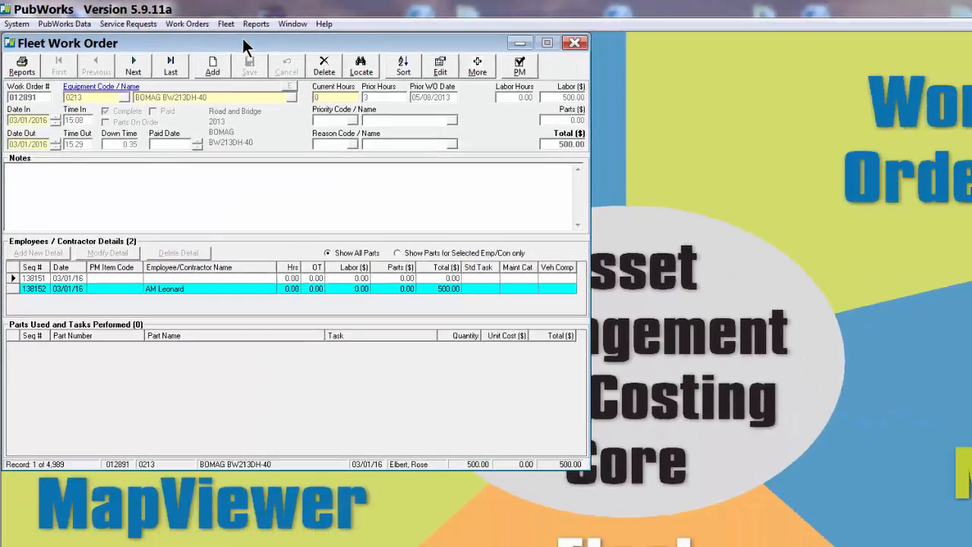
left_click_drag(243, 38, 309, 76)
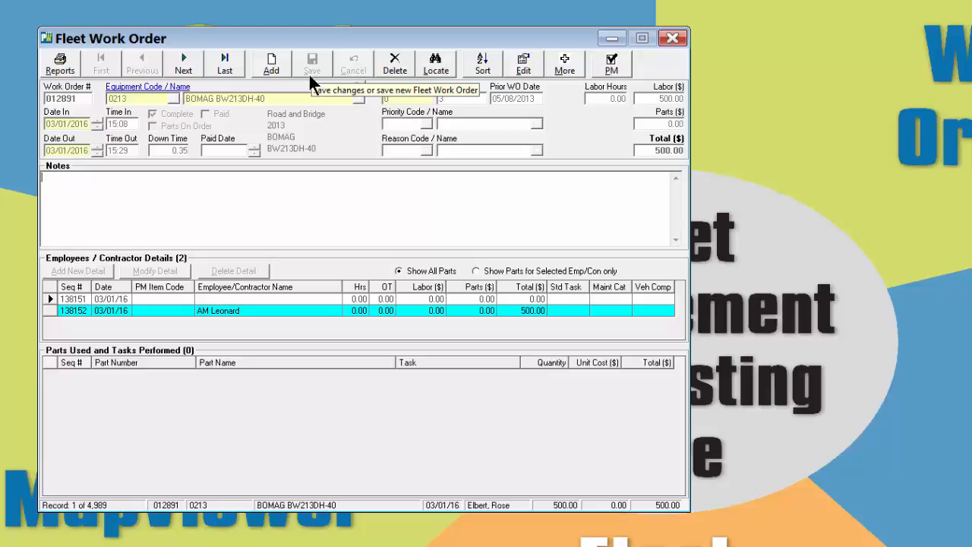
left_click(272, 62)
left_click(358, 97)
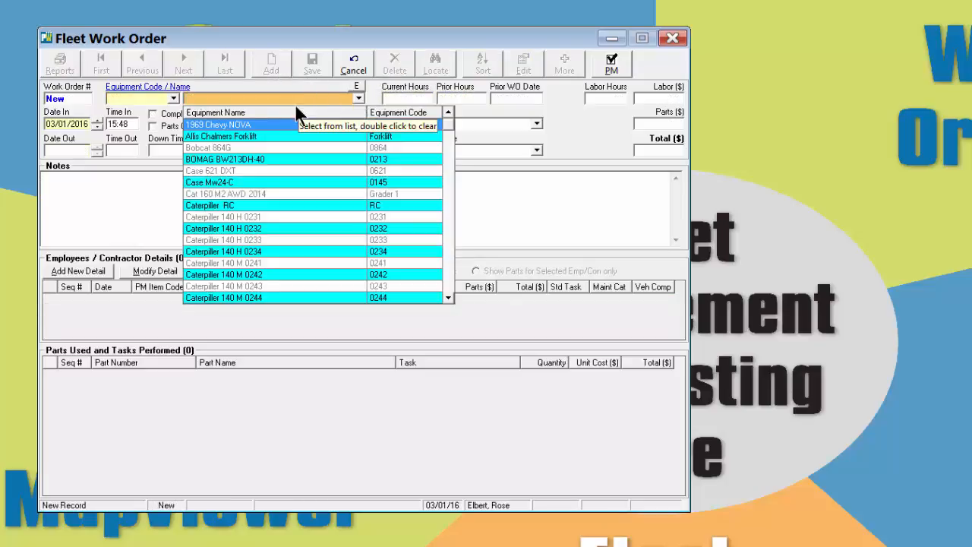
left_click(217, 217)
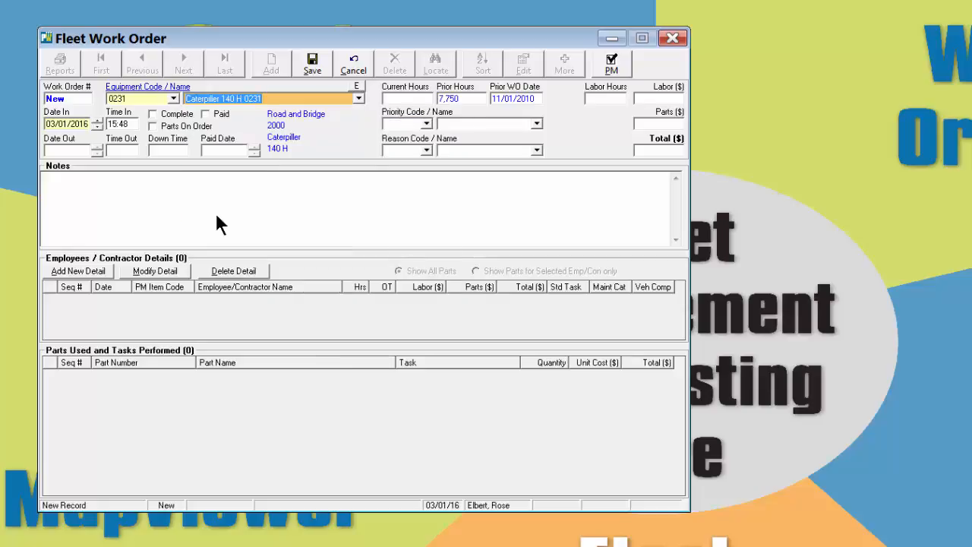
- Set the current hours to 8,000, the priority to Low Priority and the reason to Vehicle Condition, and save the work order
left_click(410, 98)
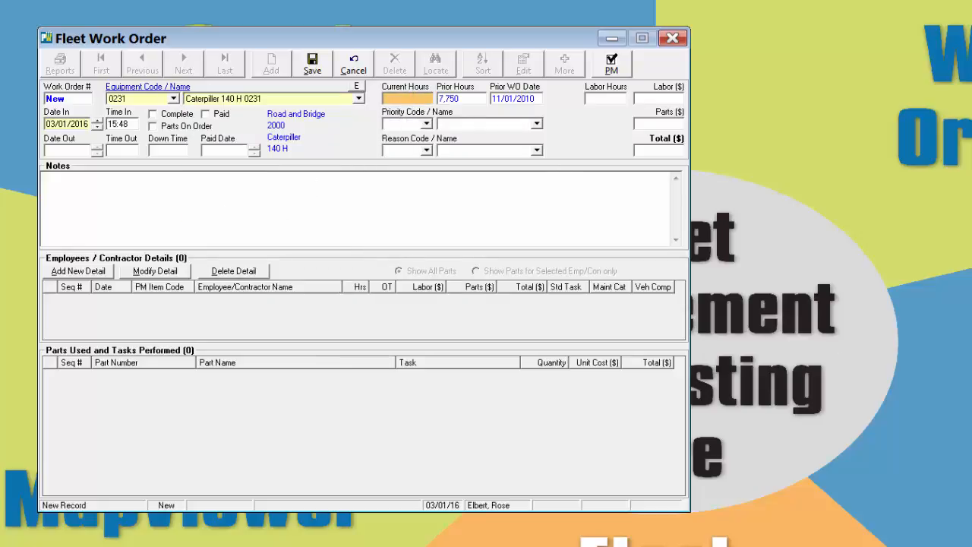
type("8000")
left_click(537, 123)
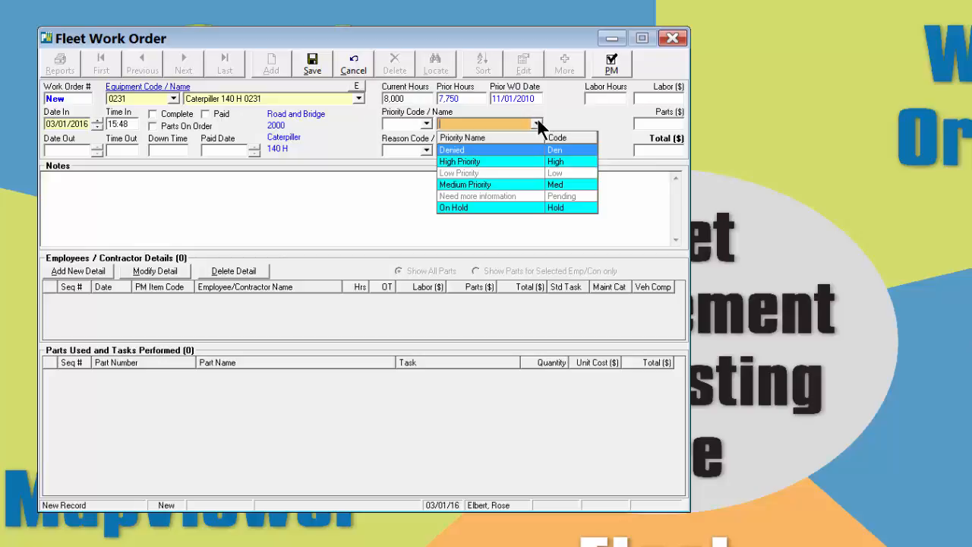
left_click(458, 173)
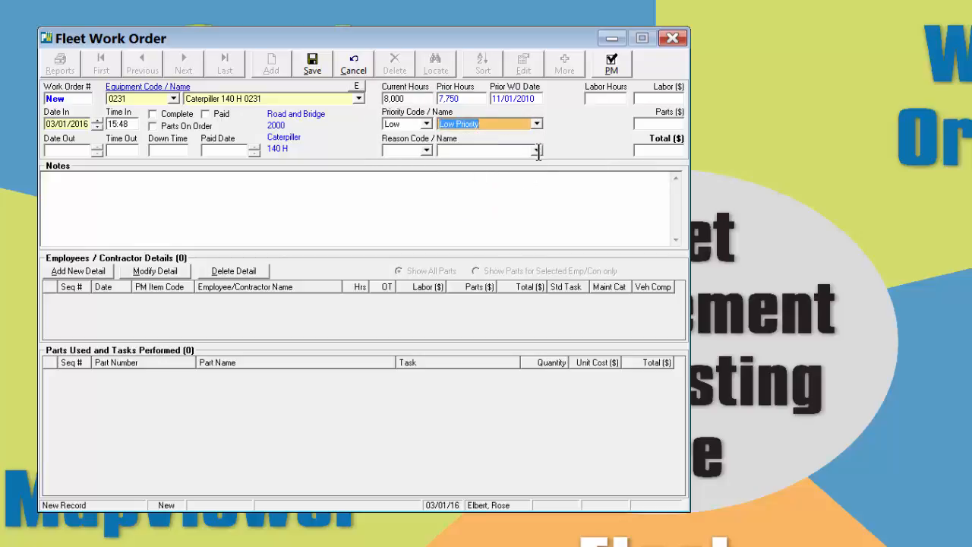
left_click(537, 150)
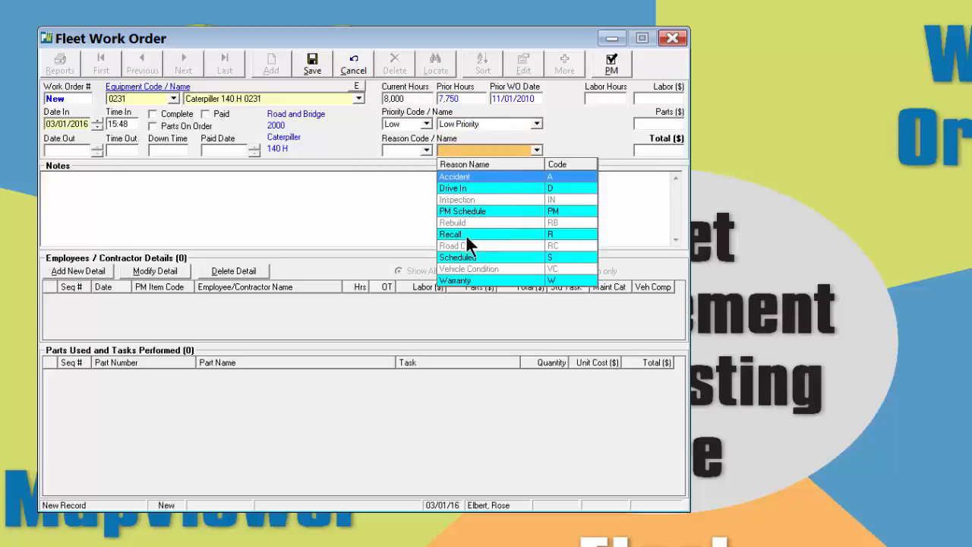
left_click(467, 270)
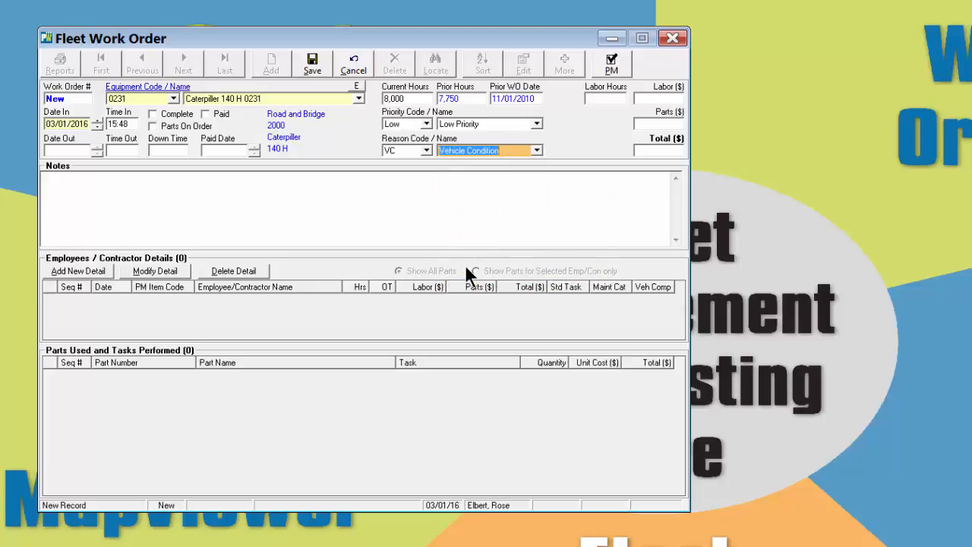
left_click(403, 204)
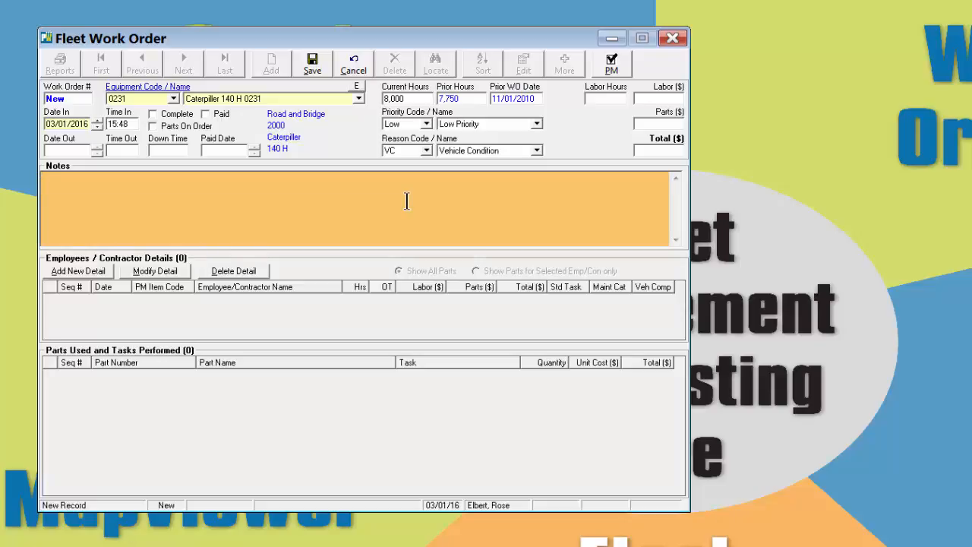
left_click(313, 62)
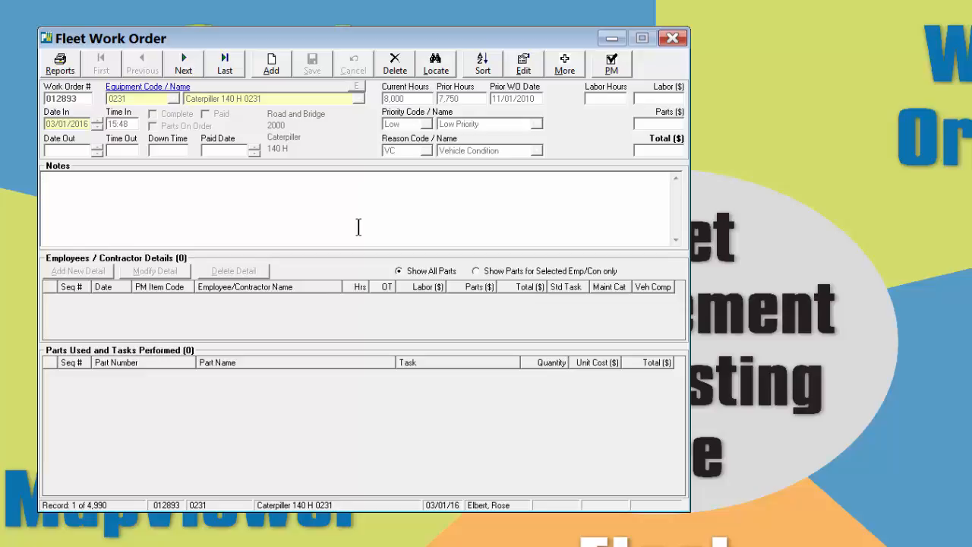
- Edit the saved work order and start a labor detail for an employee with 2 regular hours
left_click(521, 65)
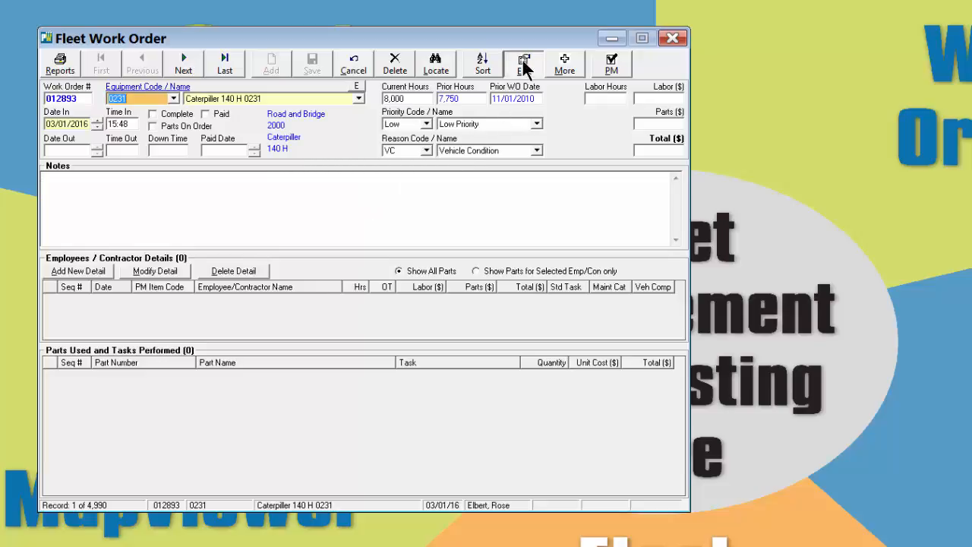
left_click(78, 269)
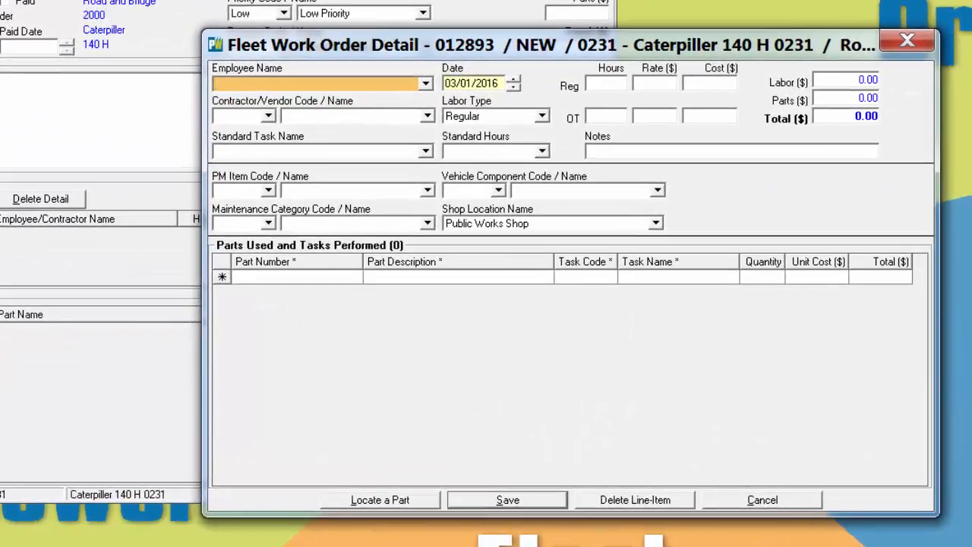
left_click(426, 82)
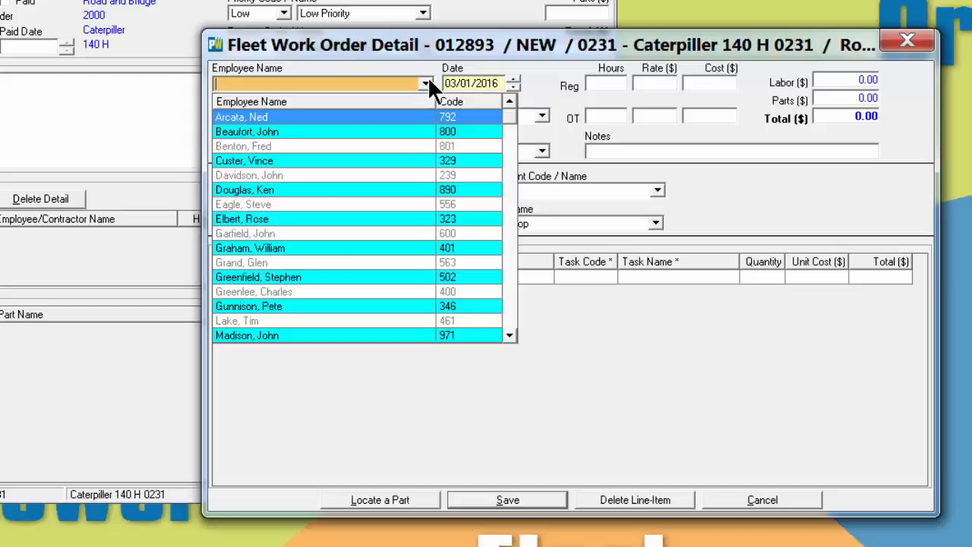
left_click(267, 145)
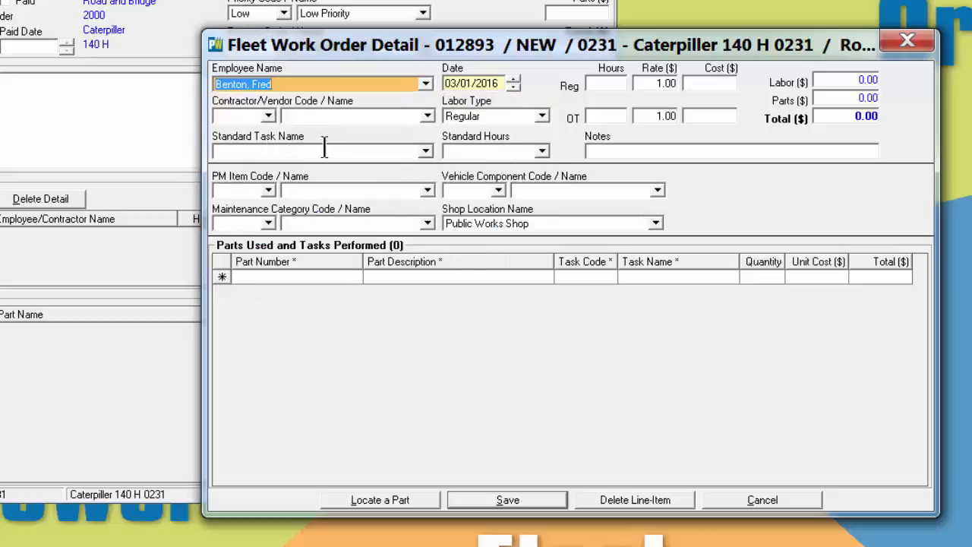
left_click(617, 85)
type("2")
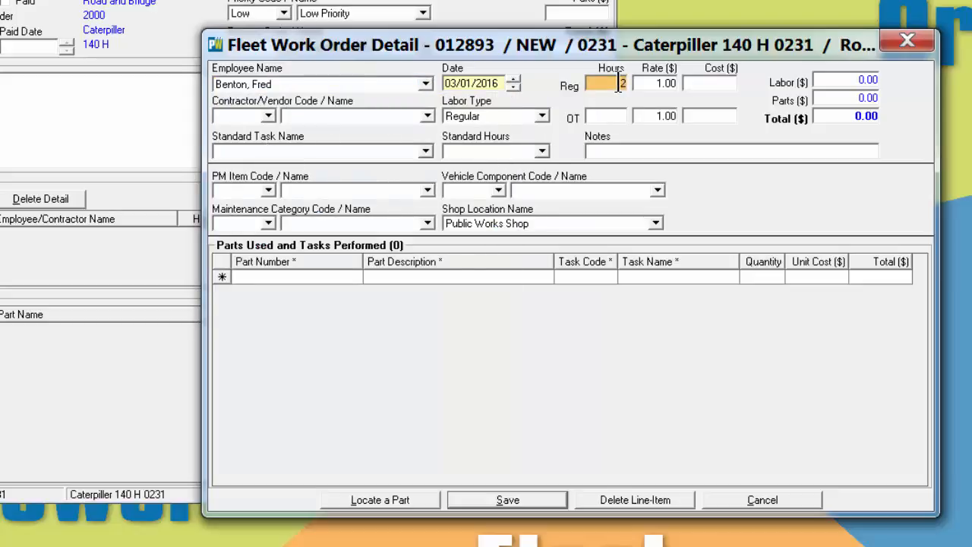
key("Tab")
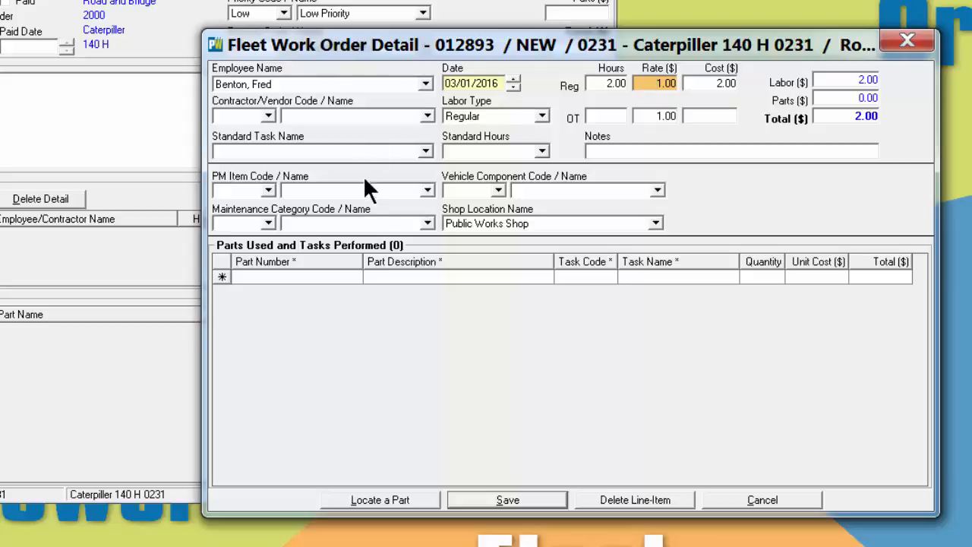
- Add part 001 FARICATION IRON with the Body (Body Work) task to the labor detail and save it
left_click(348, 277)
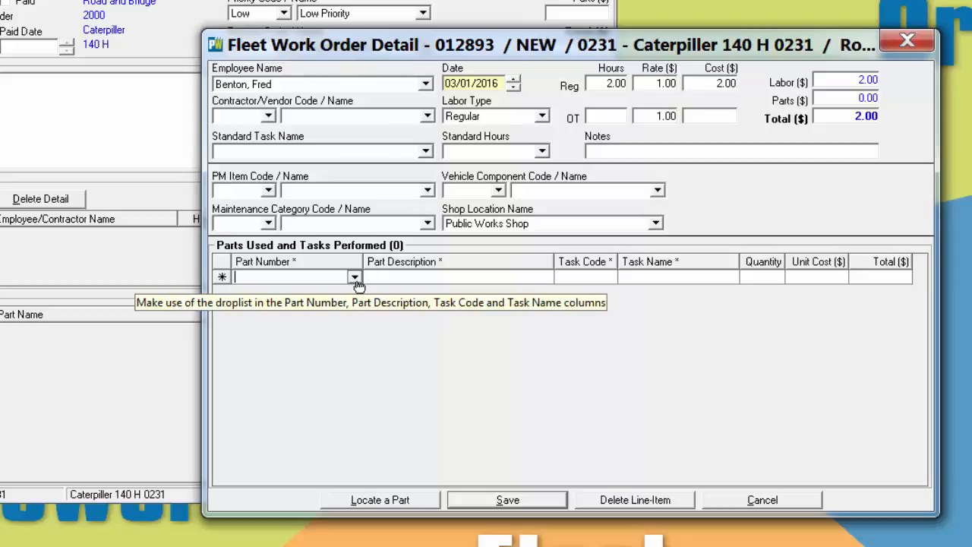
left_click(354, 278)
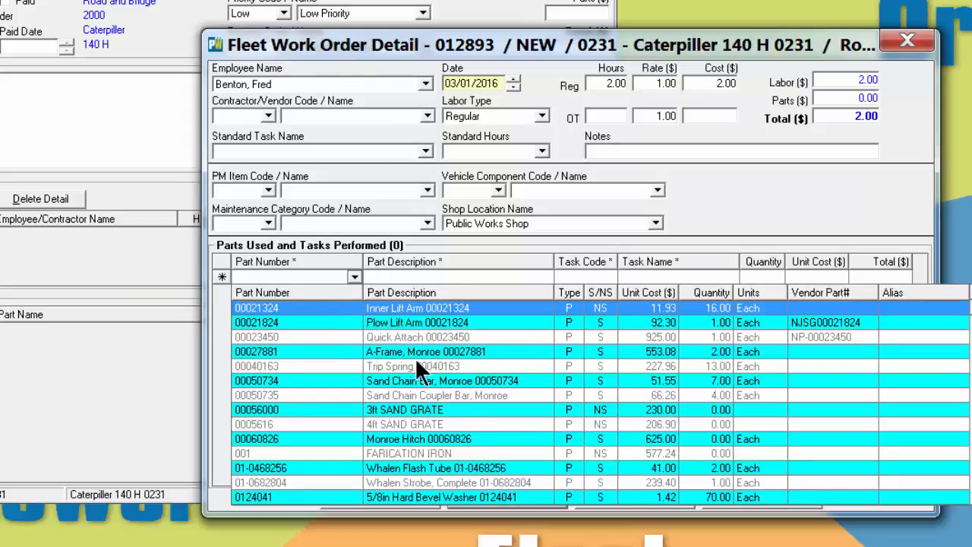
left_click(408, 452)
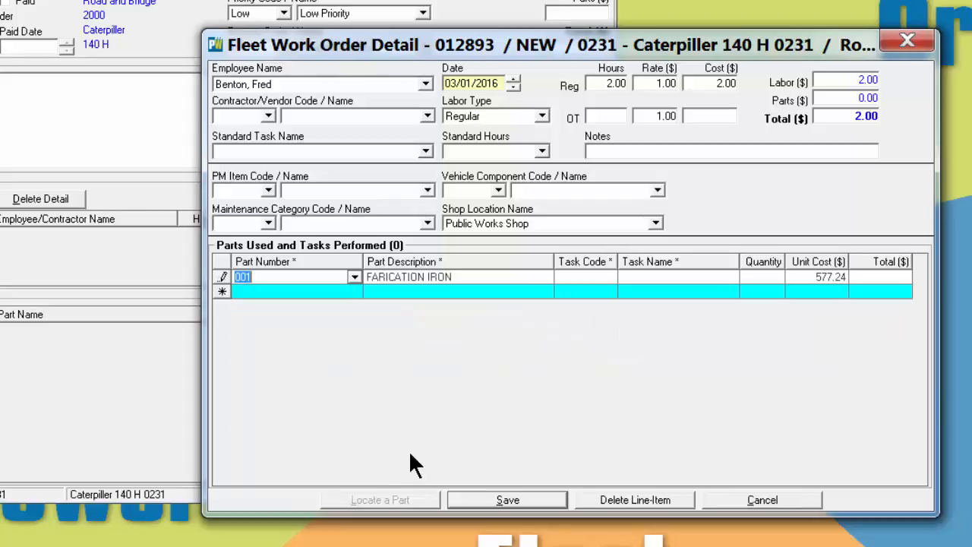
left_click(607, 278)
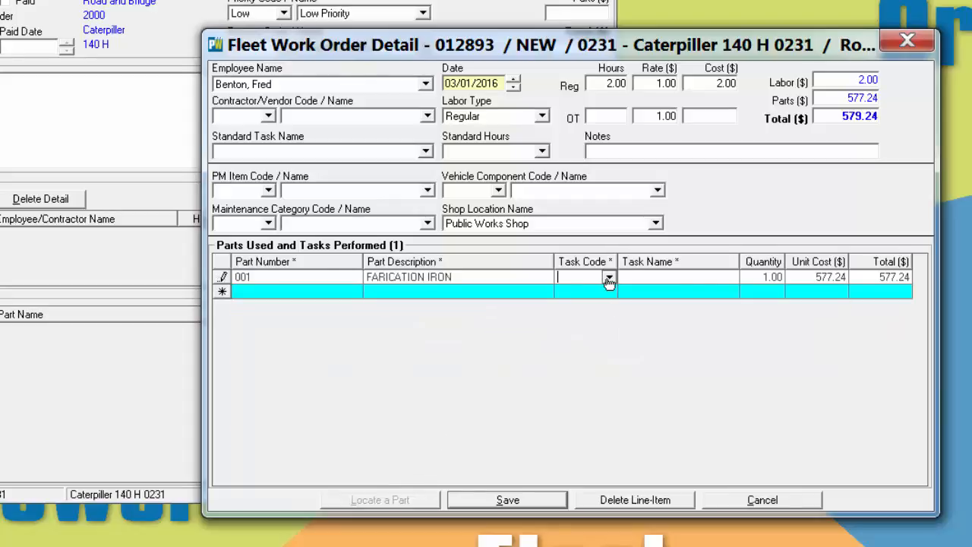
left_click(609, 278)
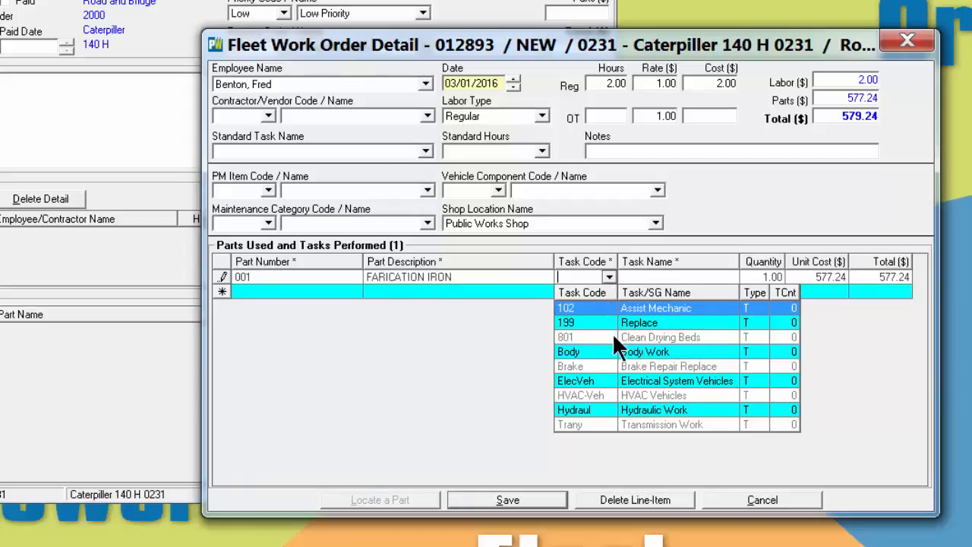
left_click(624, 350)
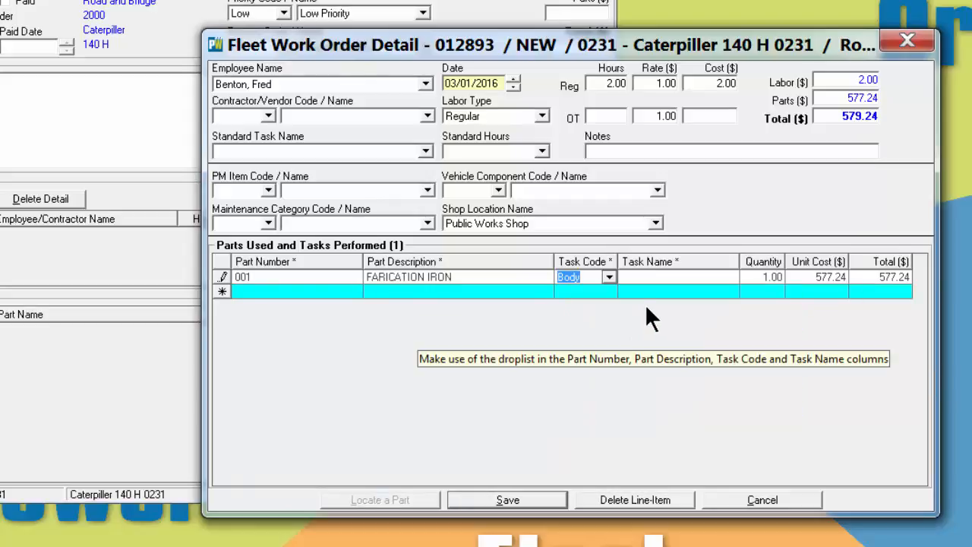
key("Tab")
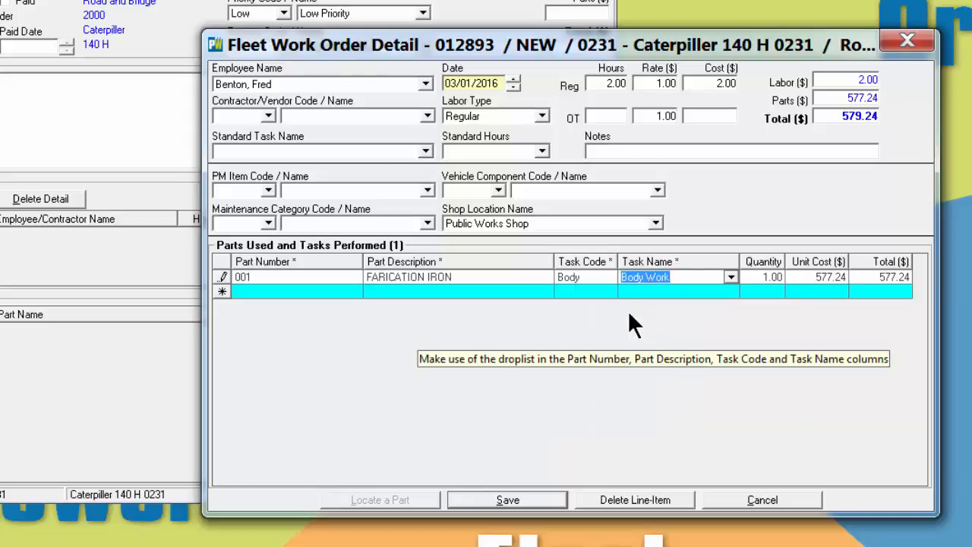
key("Tab")
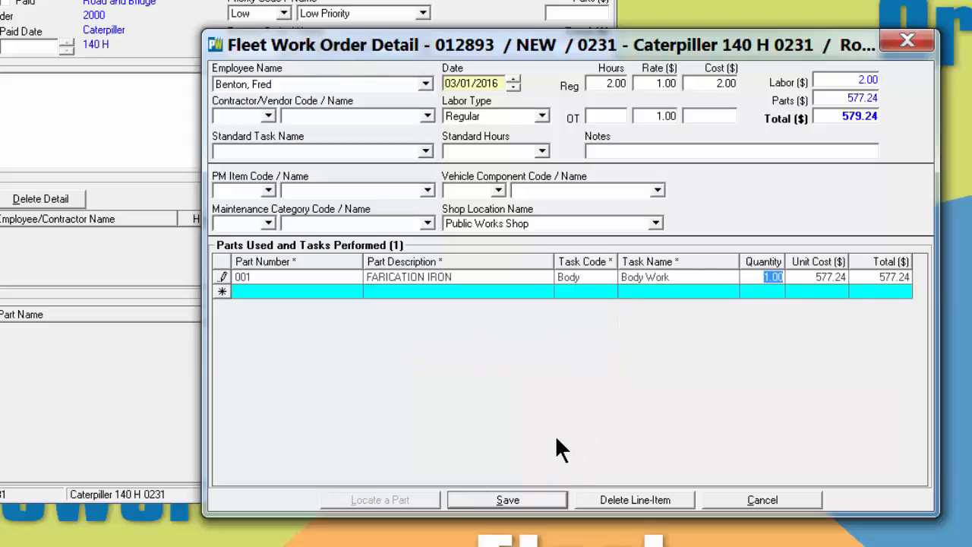
left_click(518, 498)
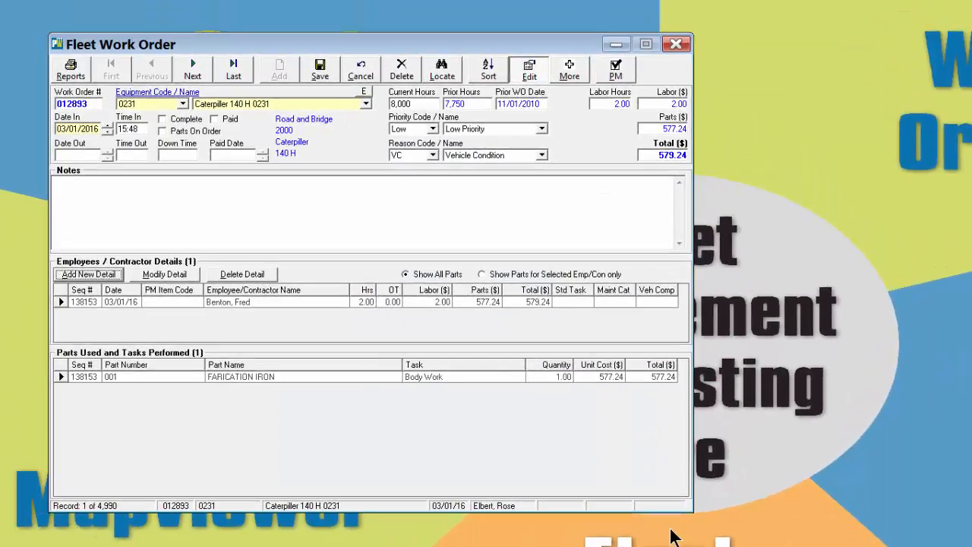
- Open the saved employee detail for modification, inspect its part lines, and close it without saving
left_click(79, 302)
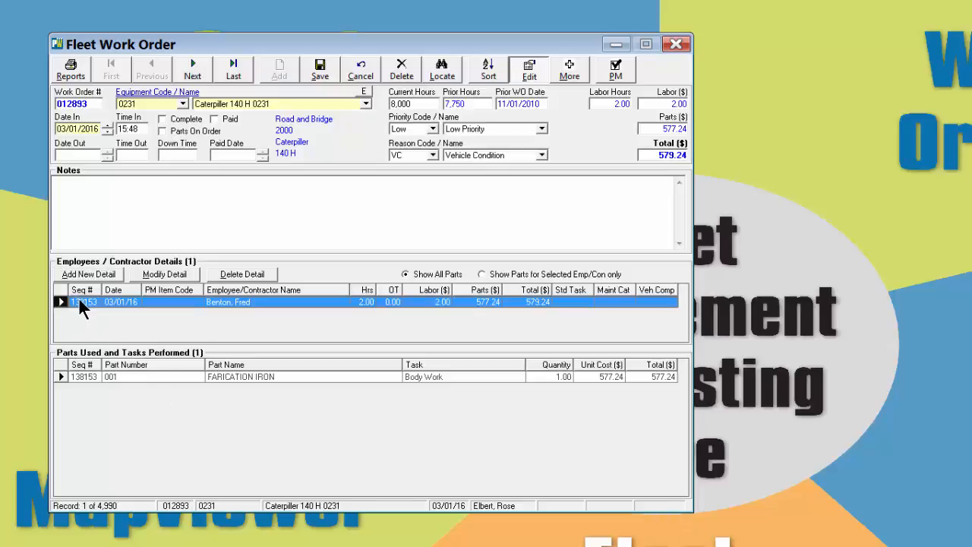
left_click(83, 373)
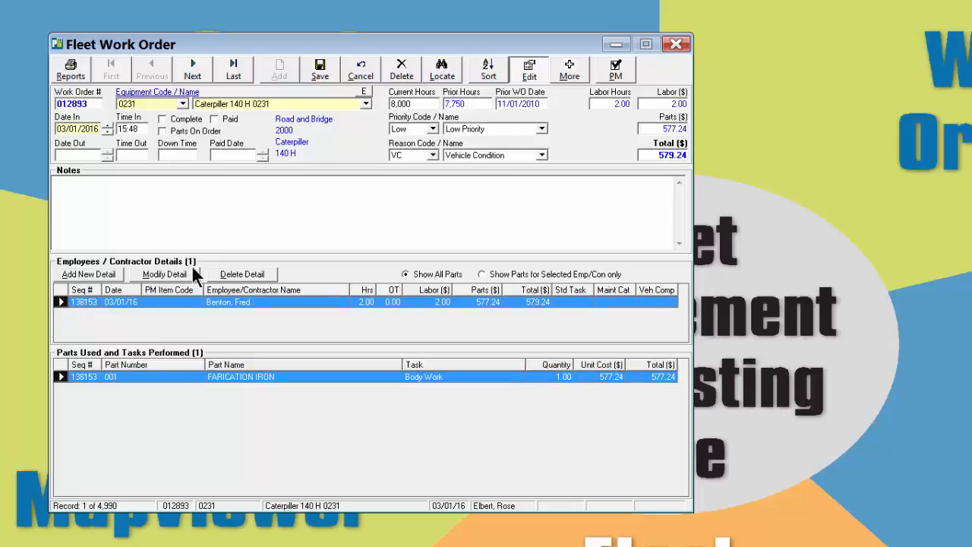
left_click(175, 276)
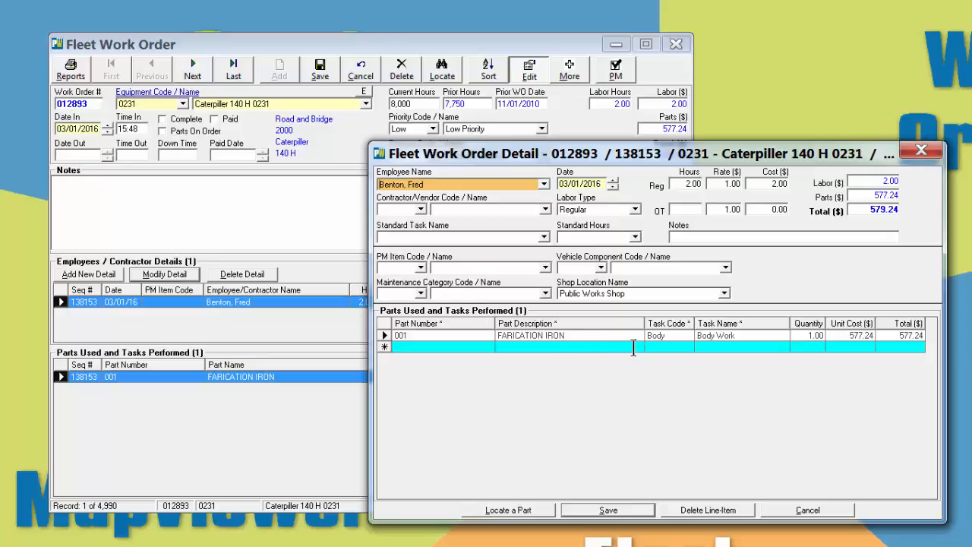
left_click(635, 348)
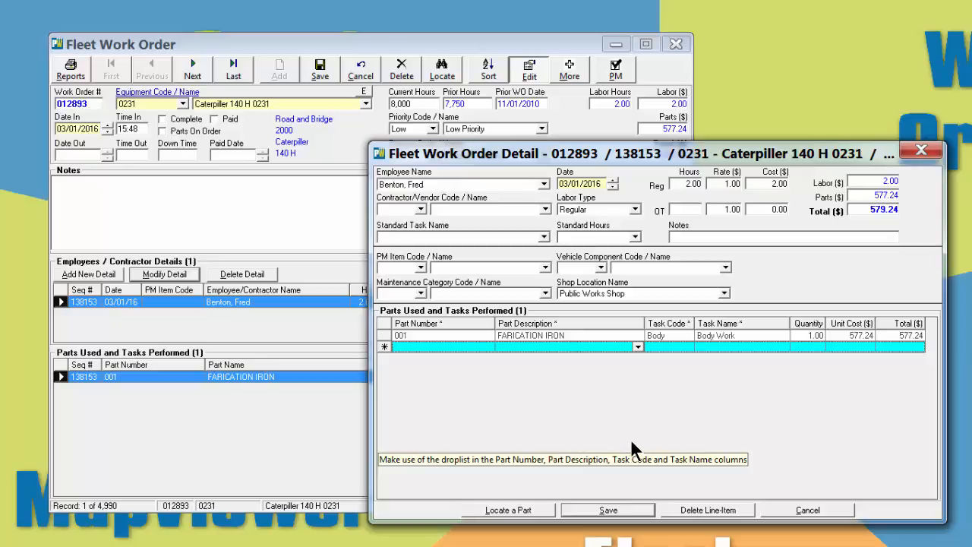
left_click(805, 510)
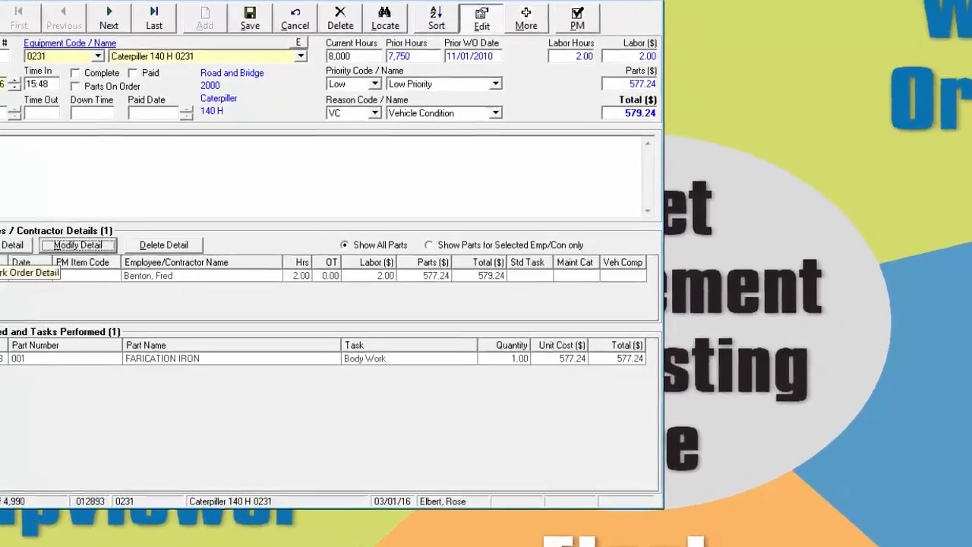
- Add a contractor detail for A-Ox Welding with a regular cost of $500 to the work order and save the detail
left_click(6, 245)
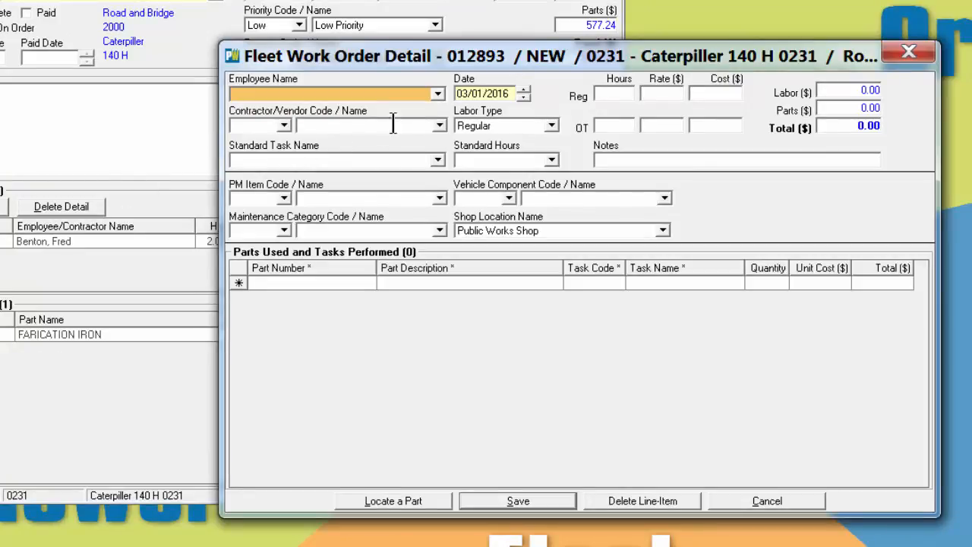
left_click(438, 125)
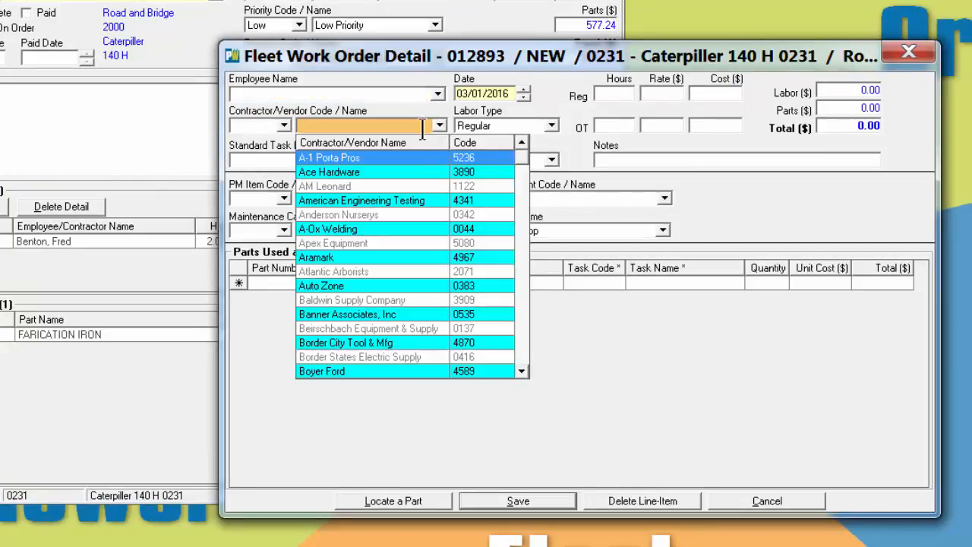
left_click(343, 227)
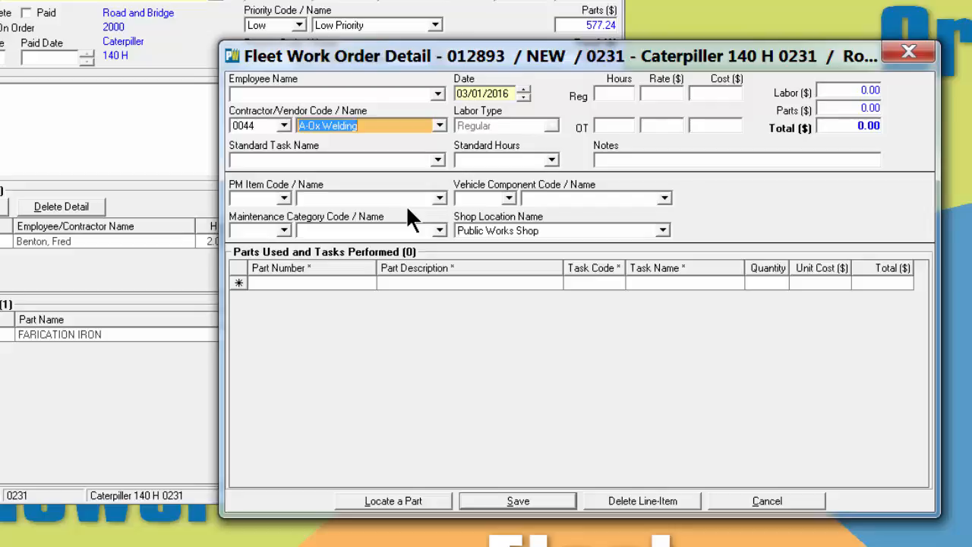
left_click(701, 91)
type("500")
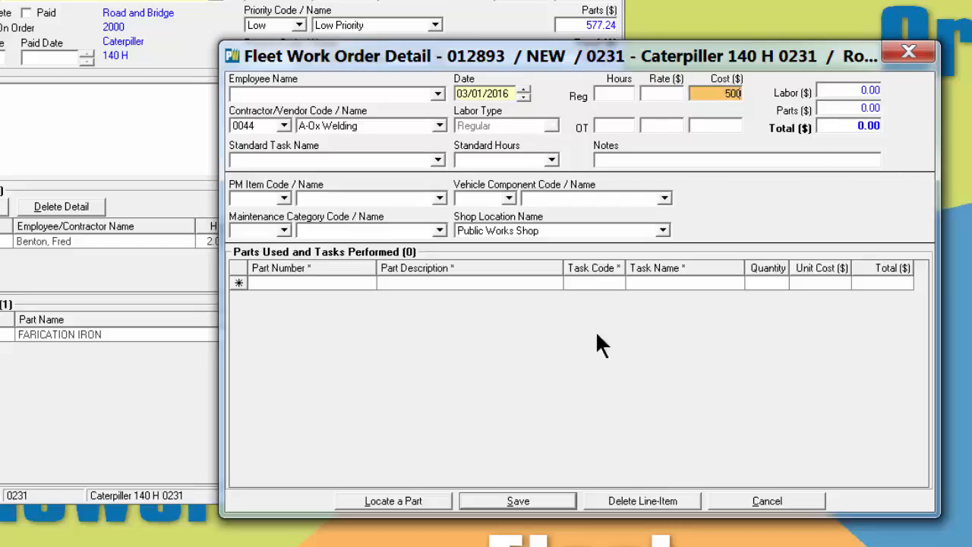
left_click(518, 499)
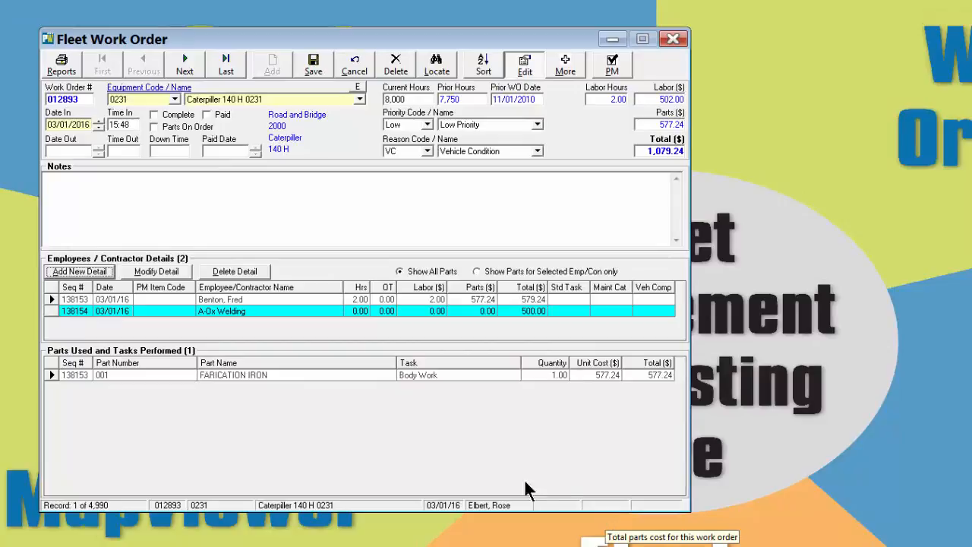
- Mark the work order as complete and save it
left_click(201, 311)
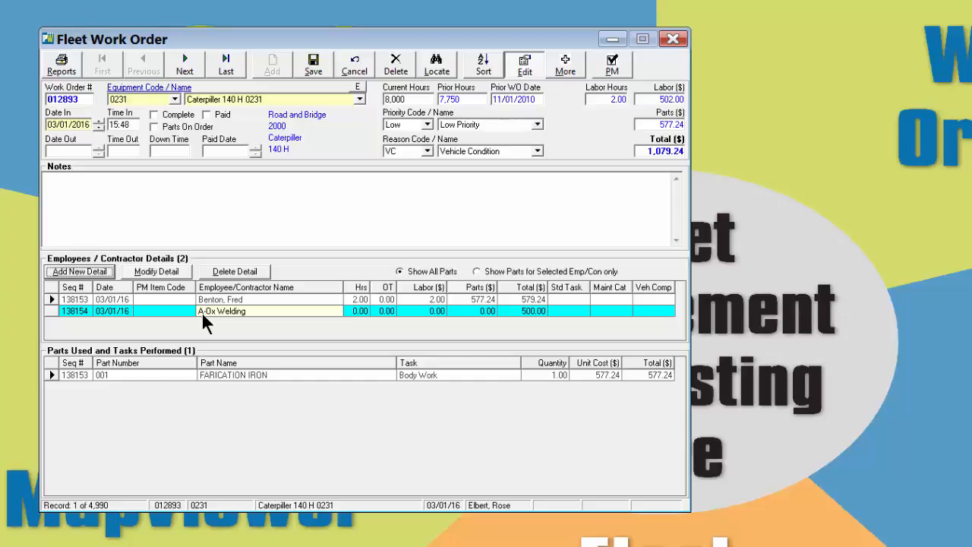
left_click(153, 115)
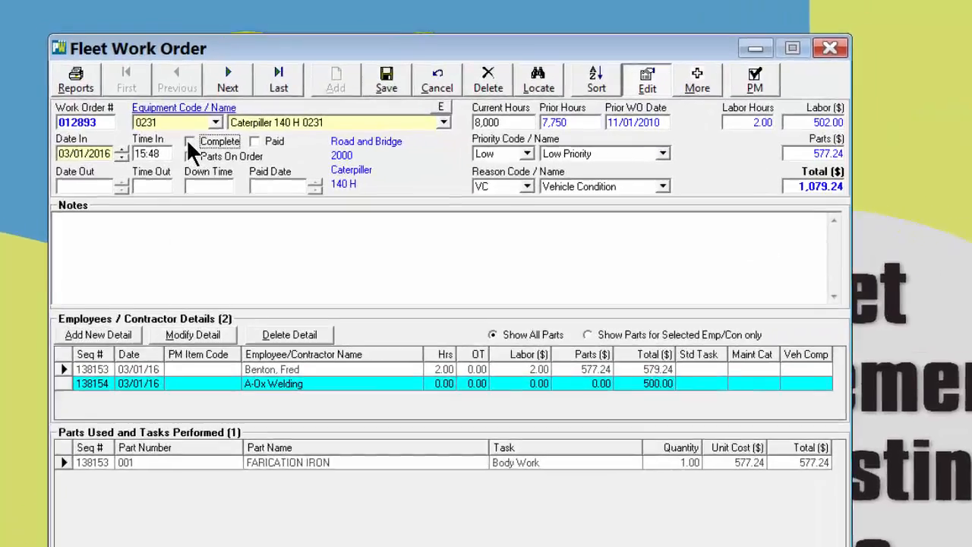
left_click(189, 142)
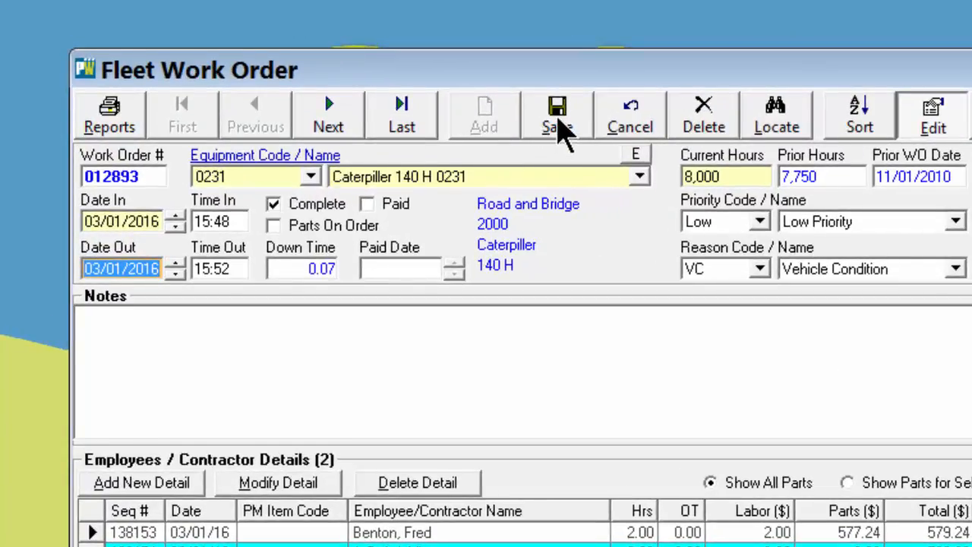
left_click(557, 121)
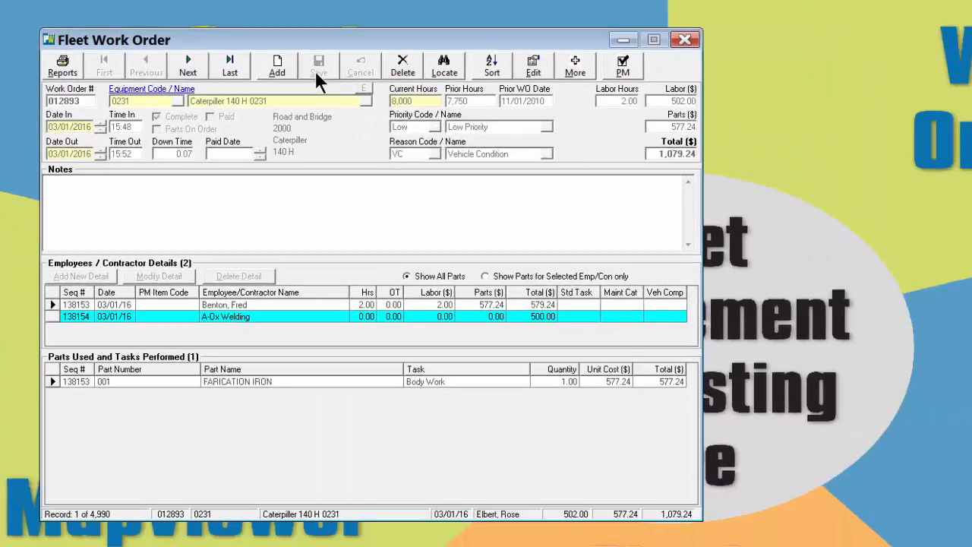